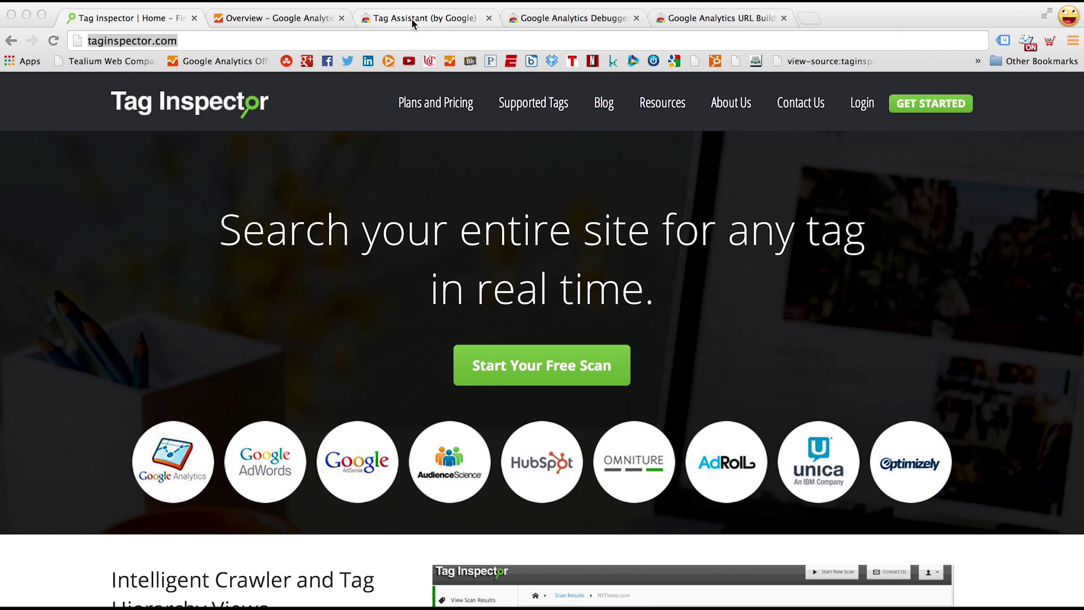
# View the Web Store pages of Tag Assistant, GA Debugger and URL Builder, then return to Tag Inspector.
pyautogui.click(411, 19)
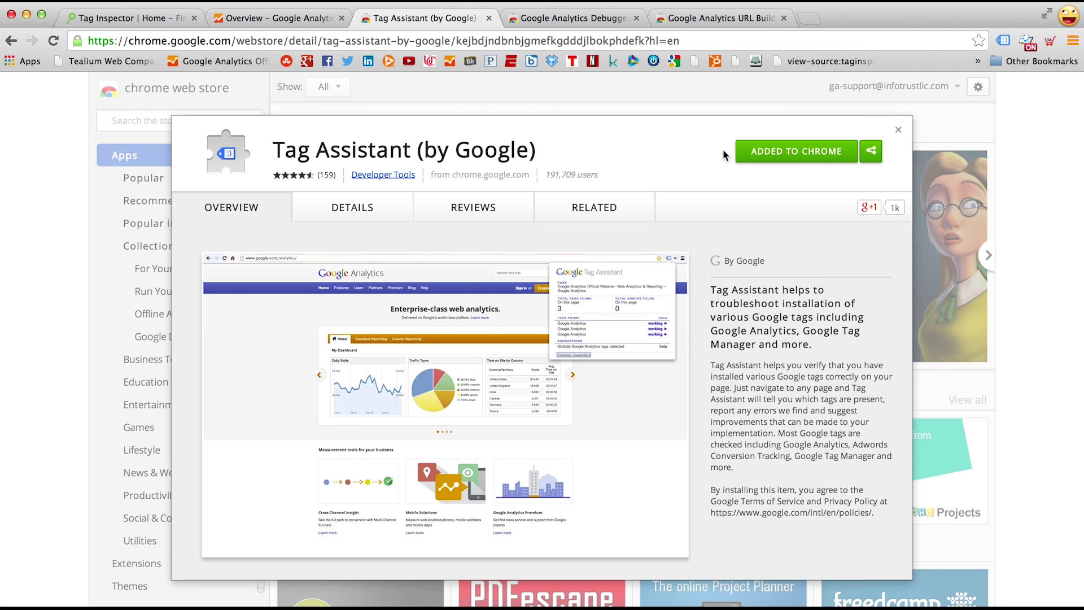
pyautogui.click(589, 22)
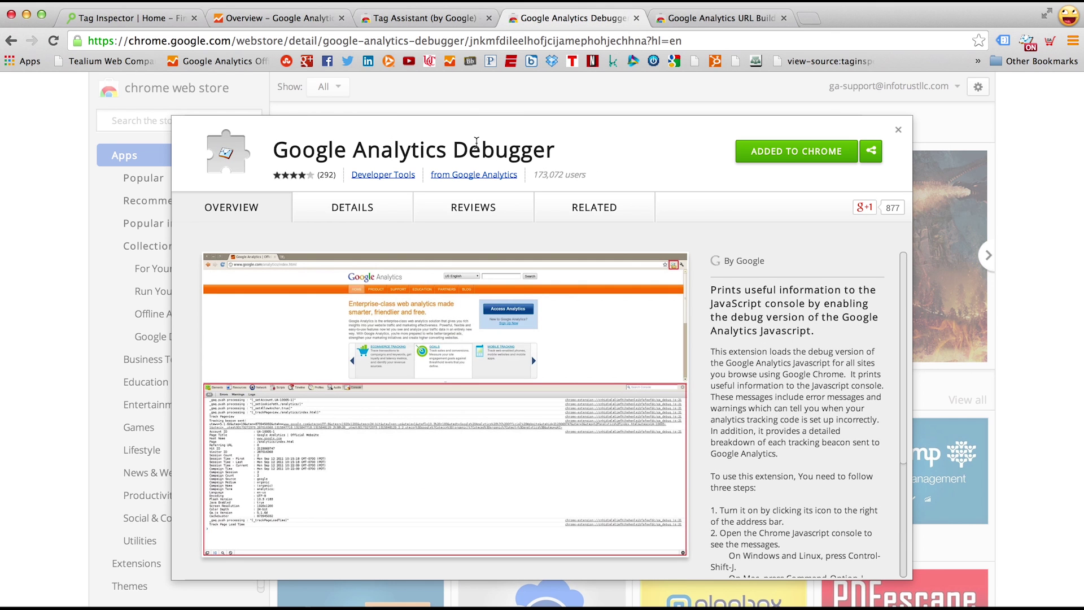
pyautogui.click(732, 18)
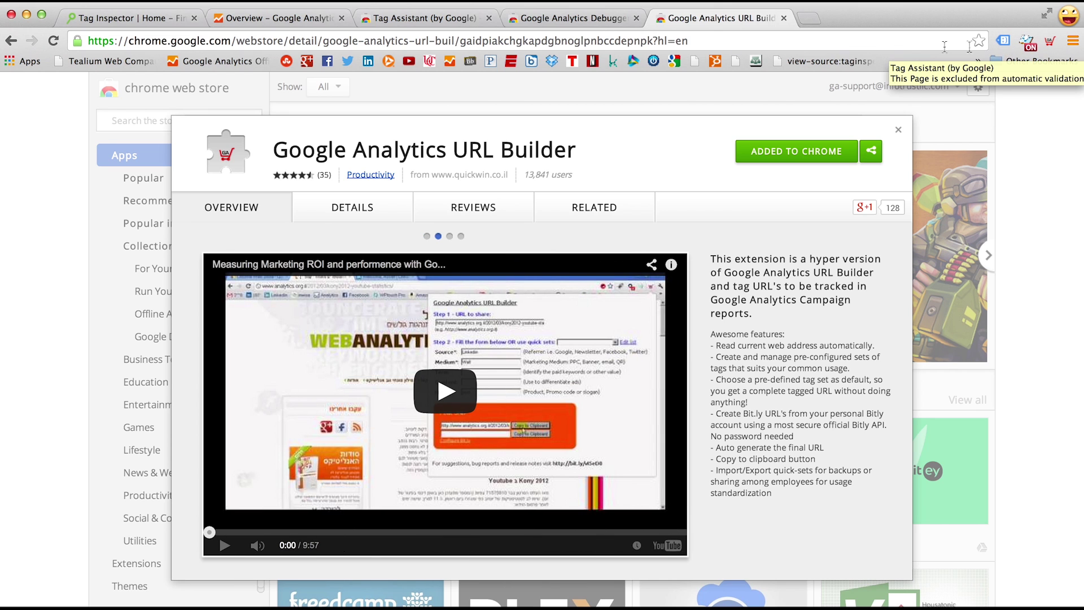
pyautogui.click(103, 18)
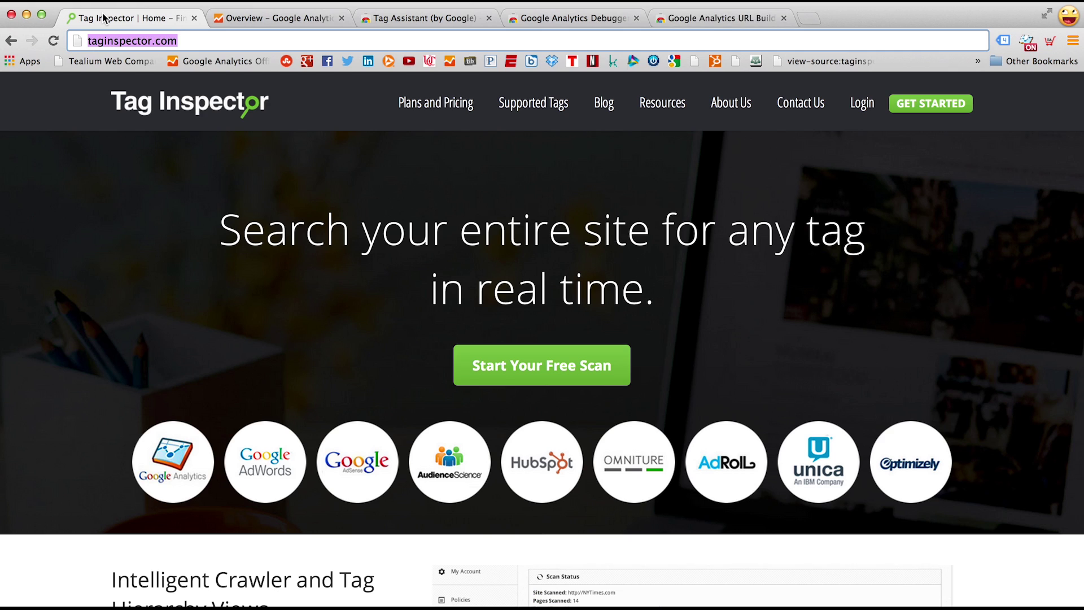
# Enter the taginspector.com address as the URL in the Campaign URL Builder.
pyautogui.click(192, 41)
pyautogui.tripleClick(192, 41)
pyautogui.press('super+c')
pyautogui.click(1052, 44)
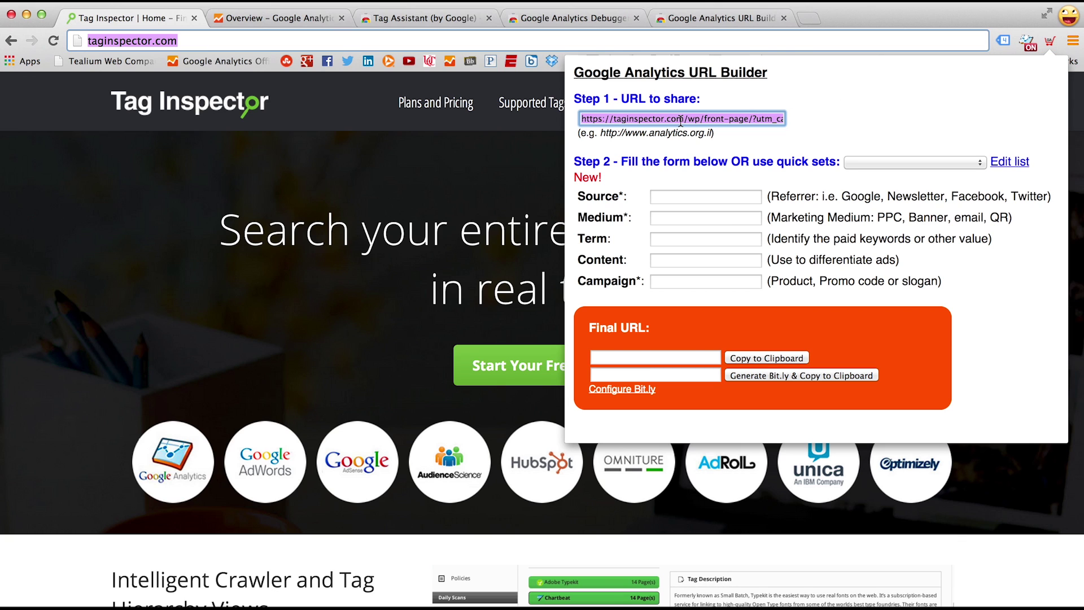
pyautogui.press('super+v')
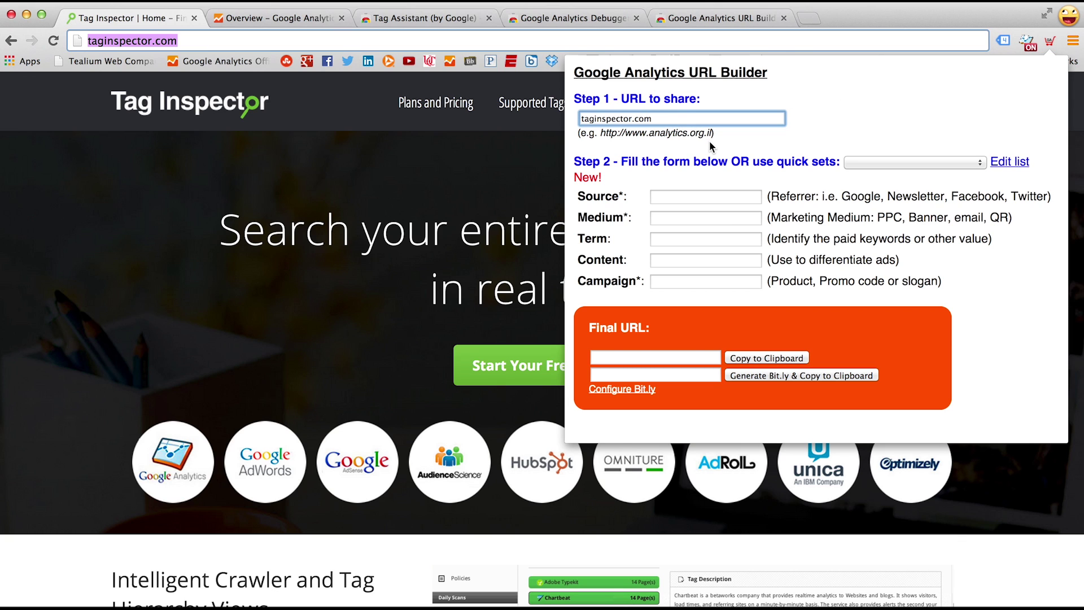
# Set source, medium and campaign to InfoTrustTest and copy the generated tagged URL.
pyautogui.click(658, 199)
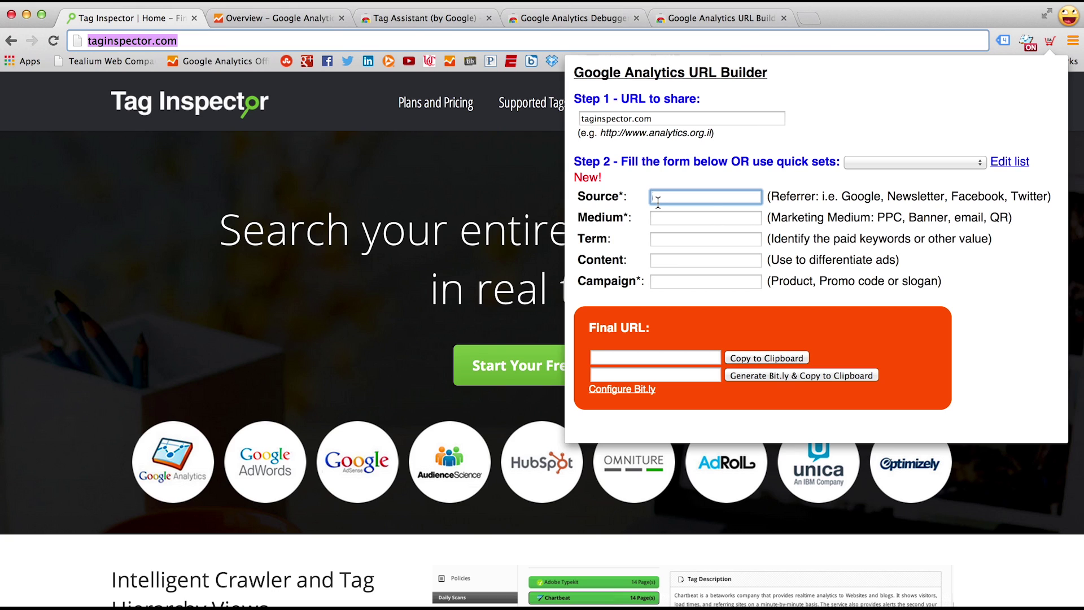
pyautogui.write('Info')
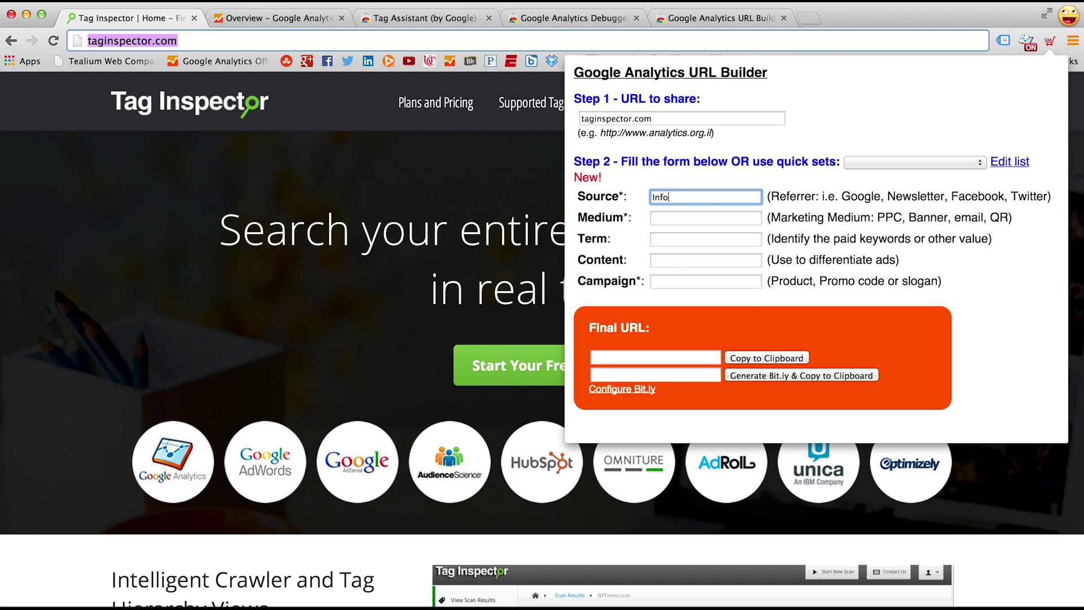
pyautogui.write('Trus')
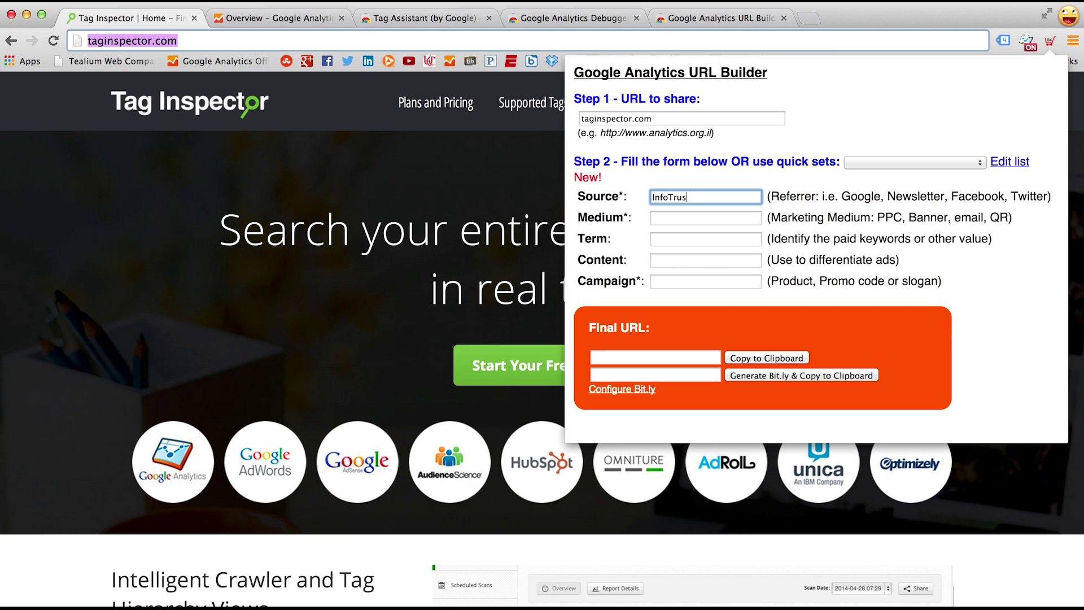
pyautogui.write('tTest')
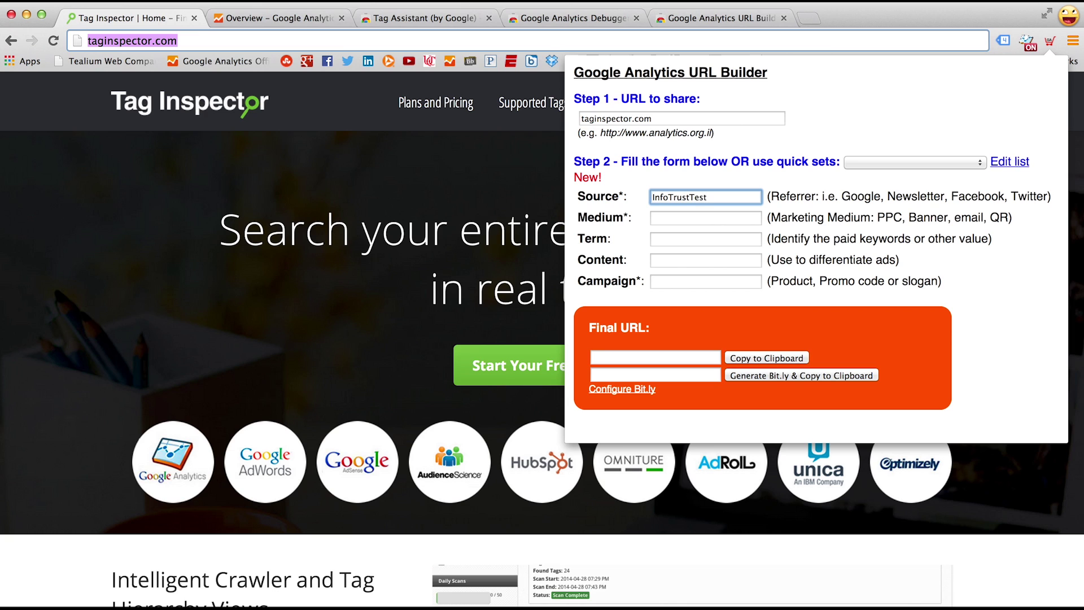
pyautogui.press('super+a')
pyautogui.press('super+c')
pyautogui.click(668, 224)
pyautogui.press('super+v')
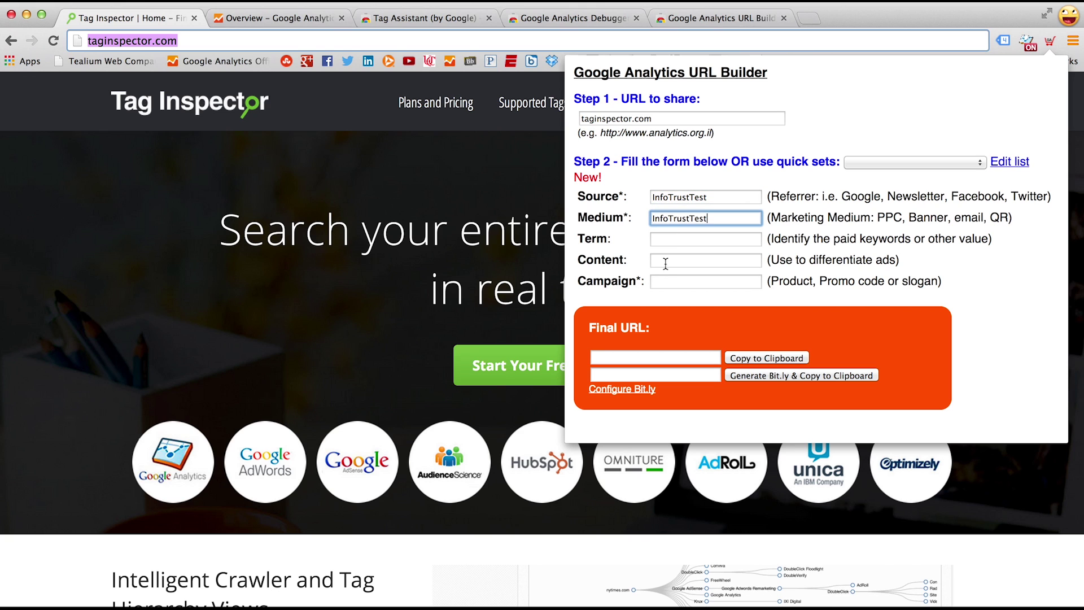
pyautogui.click(665, 281)
pyautogui.press('super+v')
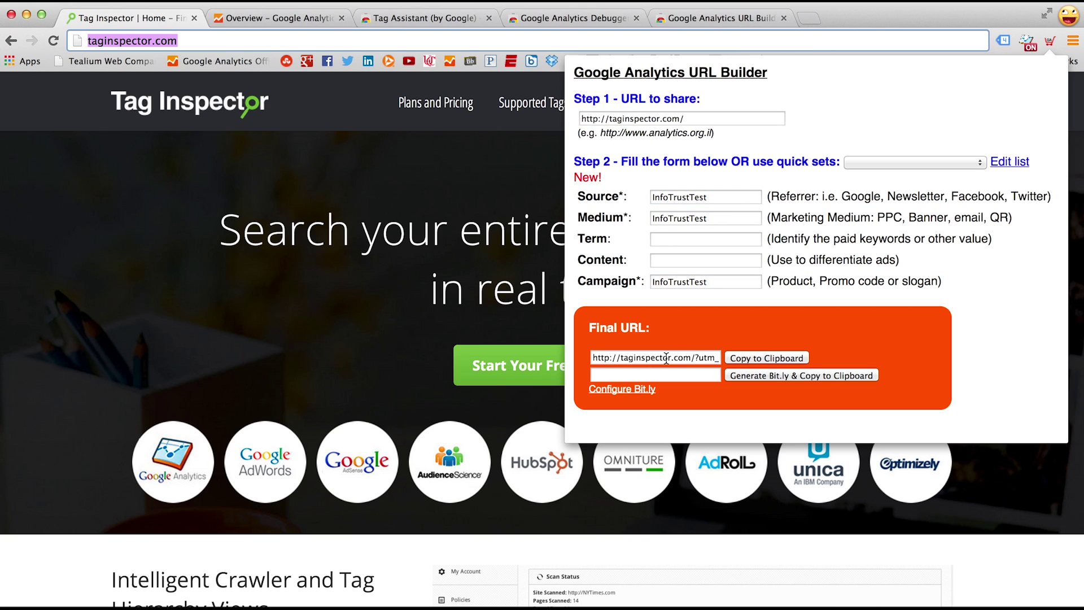
pyautogui.click(739, 359)
pyautogui.click(379, 38)
# Load the InfoTrustTest-tagged taginspector.com link and inspect its Google Analytics tag in Tag Assistant.
pyautogui.press('super+v')
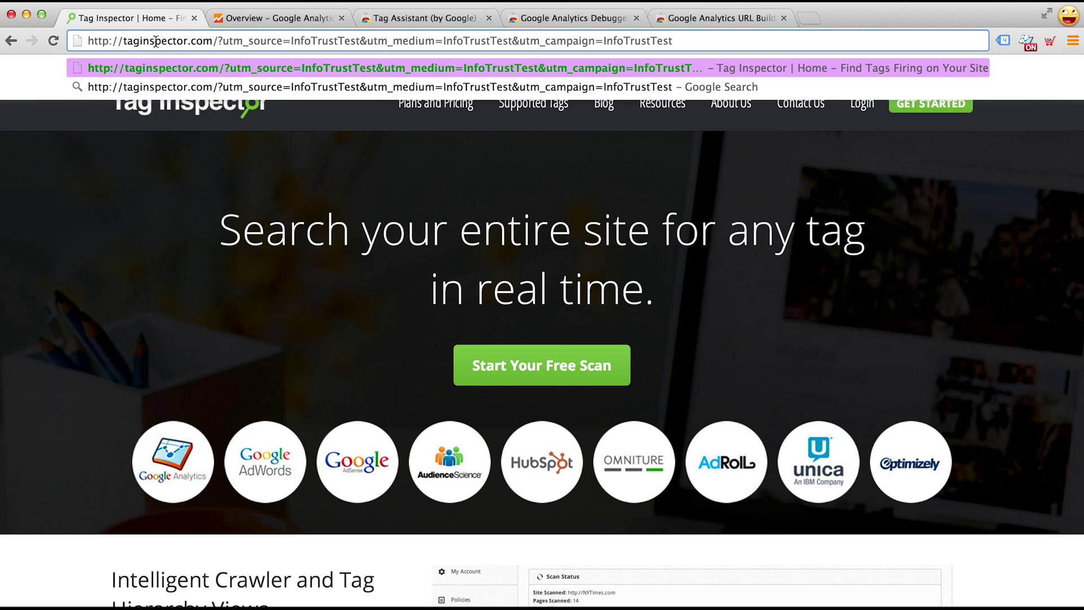
pyautogui.press('Return')
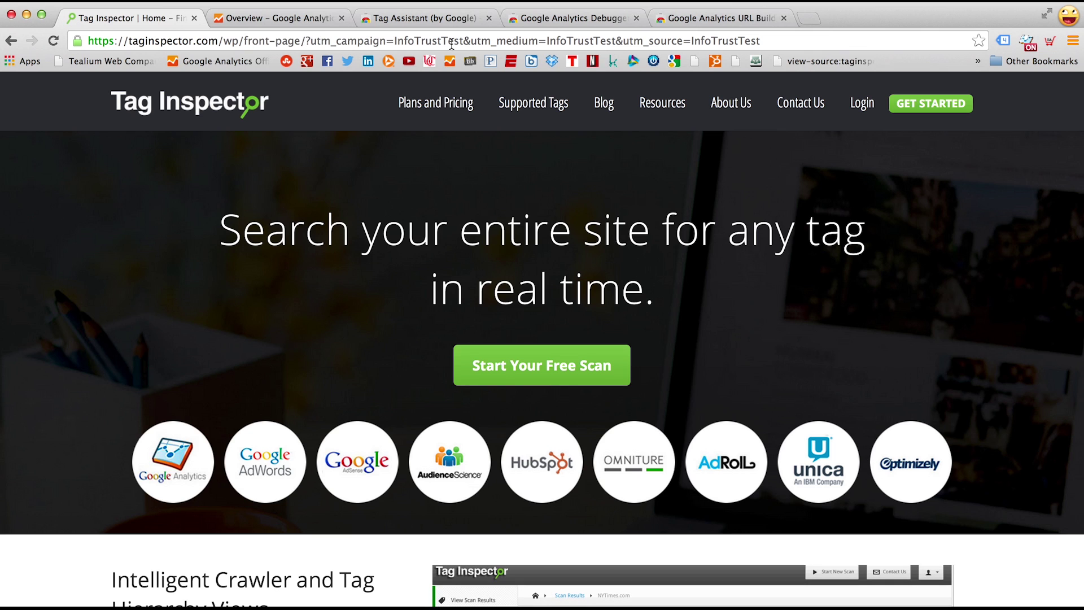
pyautogui.click(1004, 40)
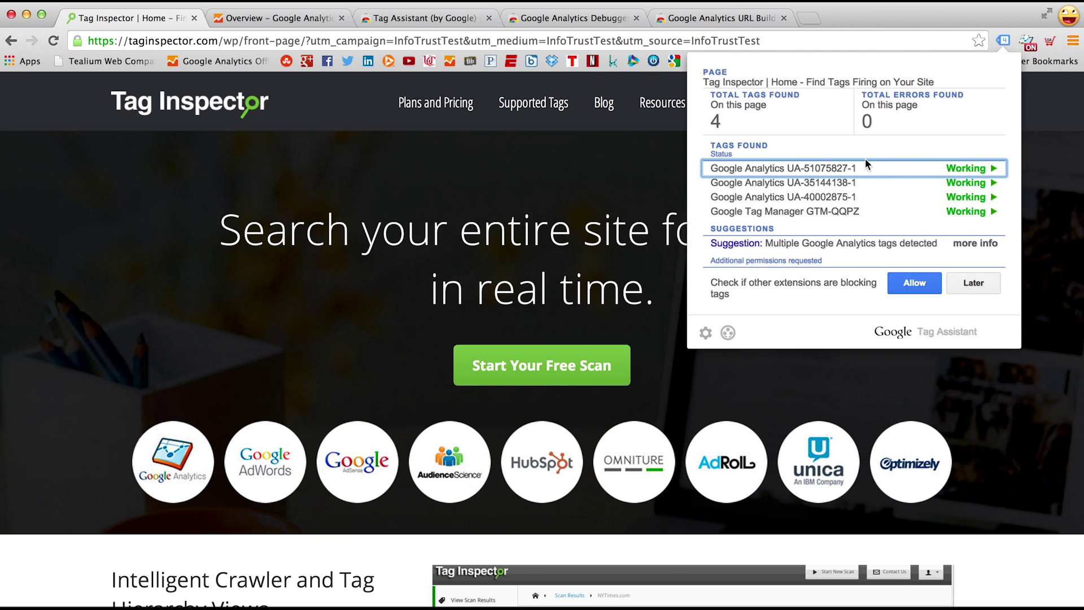
pyautogui.click(984, 169)
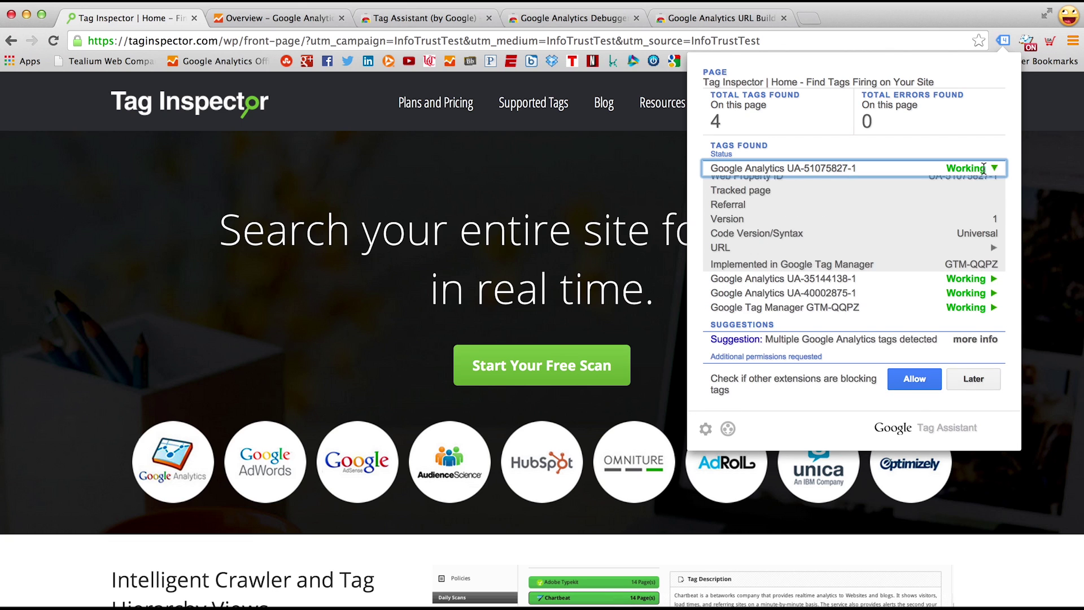
# Enable GA Debugger so the page reloads with analytics debugging on.
pyautogui.click(1028, 39)
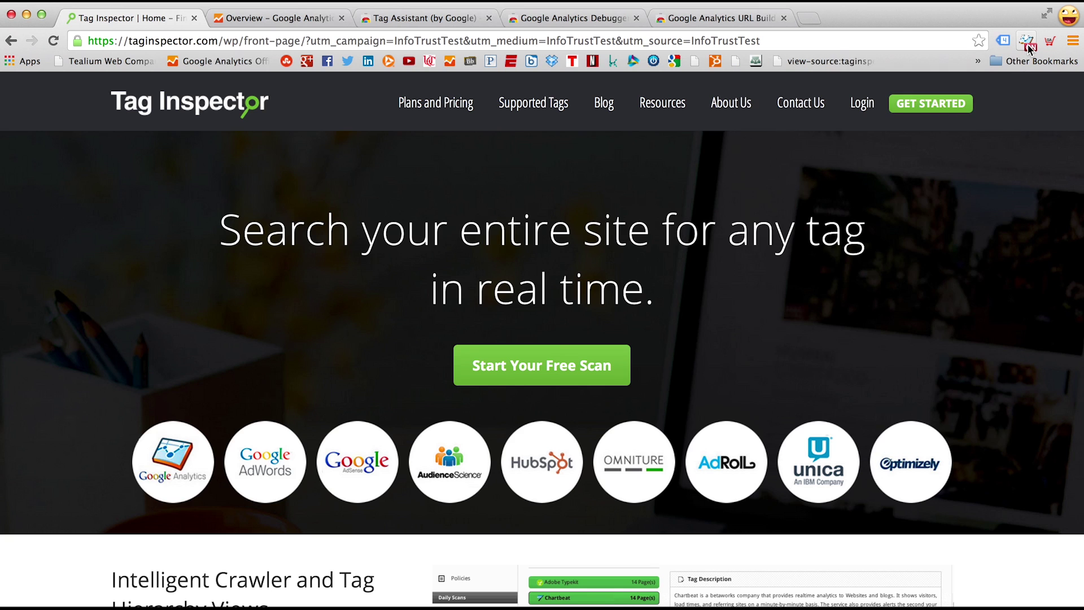
pyautogui.click(1028, 43)
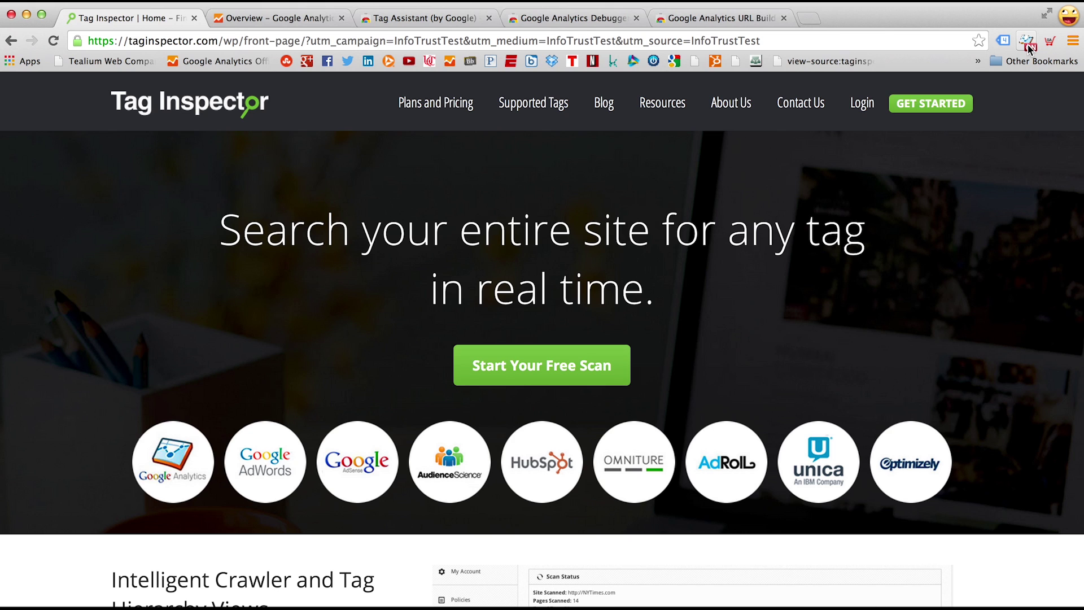
pyautogui.click(1071, 43)
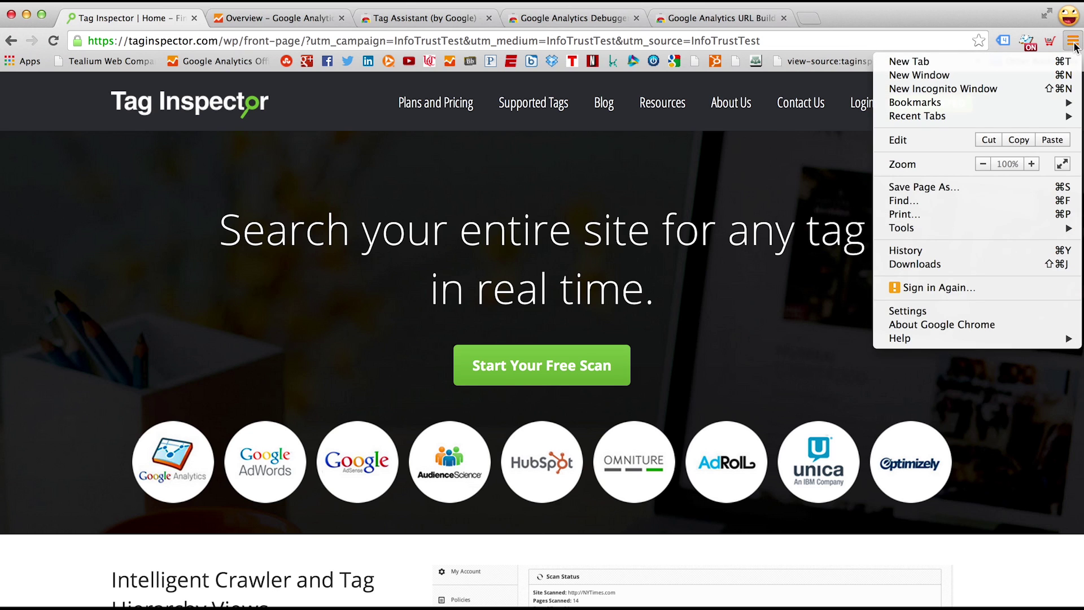
# Open the developer console and inspect the beacon's trackingId UA-40002875-1 and page title.
pyautogui.moveTo(968, 228)
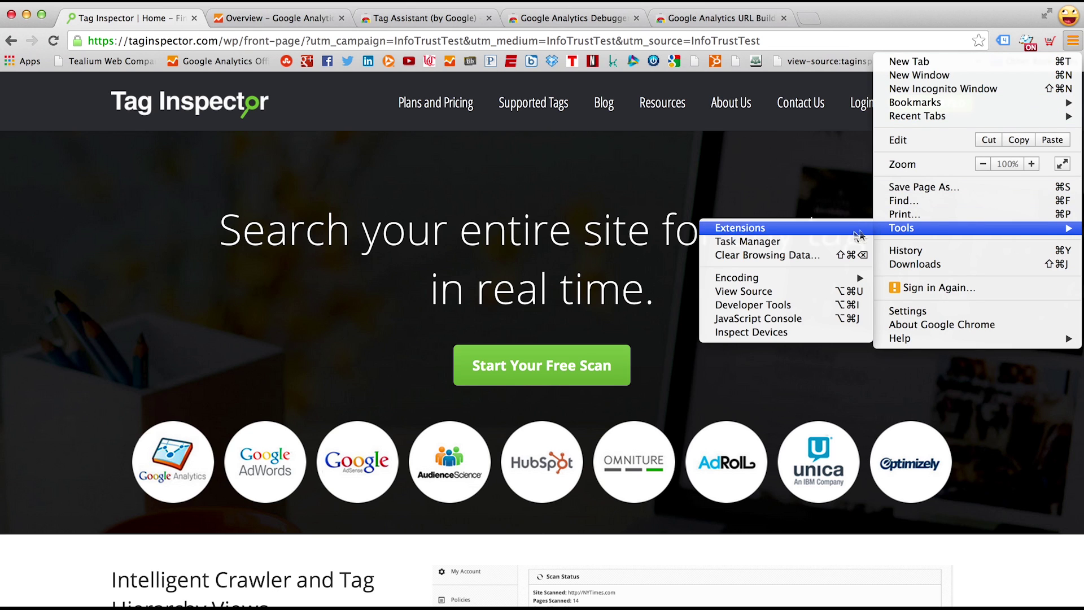
pyautogui.click(789, 305)
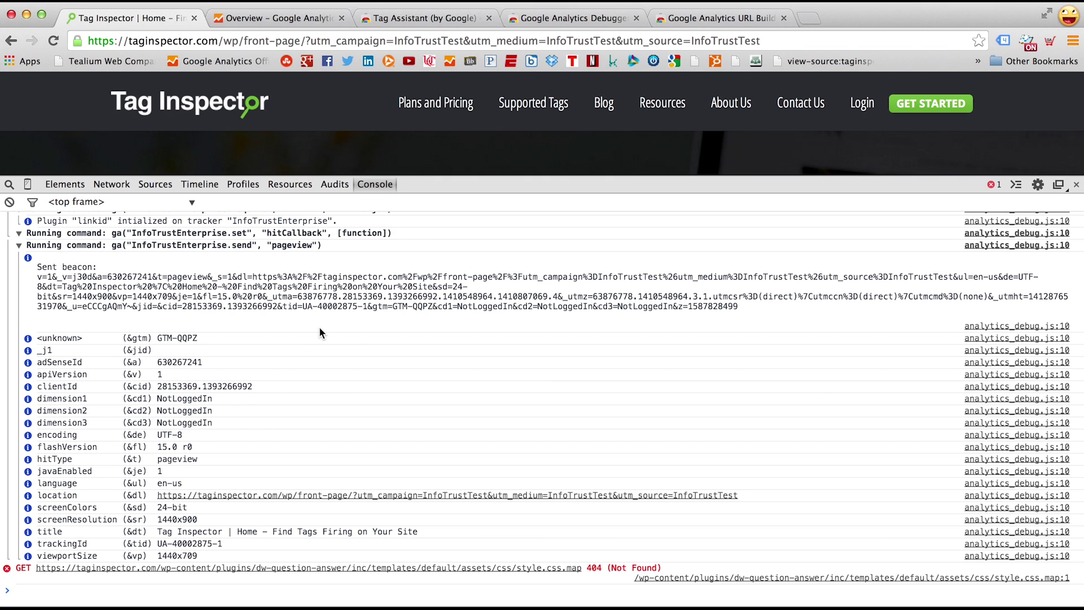
pyautogui.scroll(1, 320, 326)
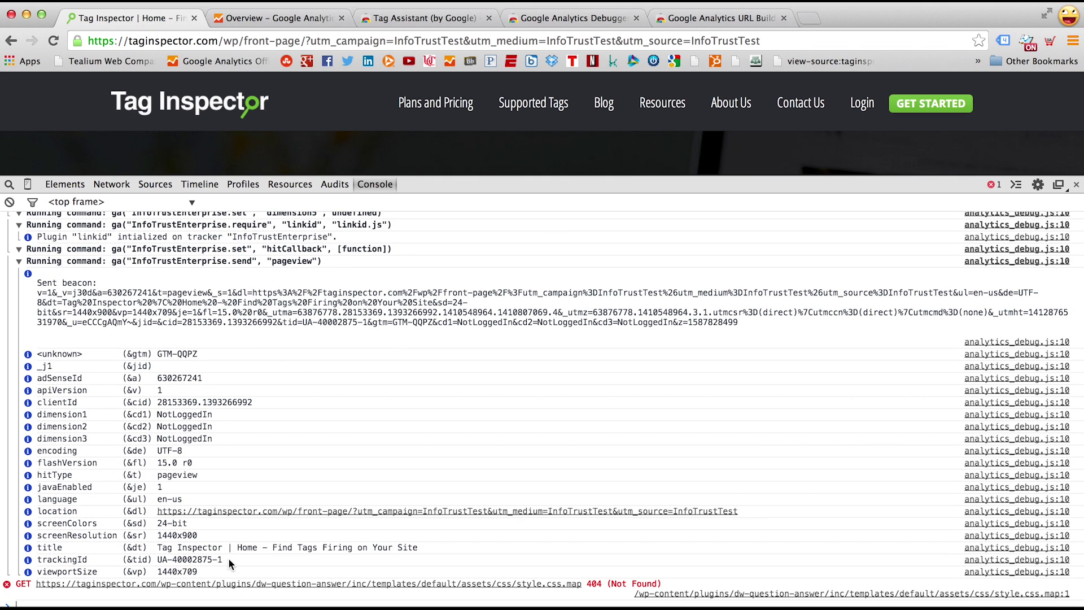
pyautogui.moveTo(227, 560); pyautogui.dragTo(159, 567)
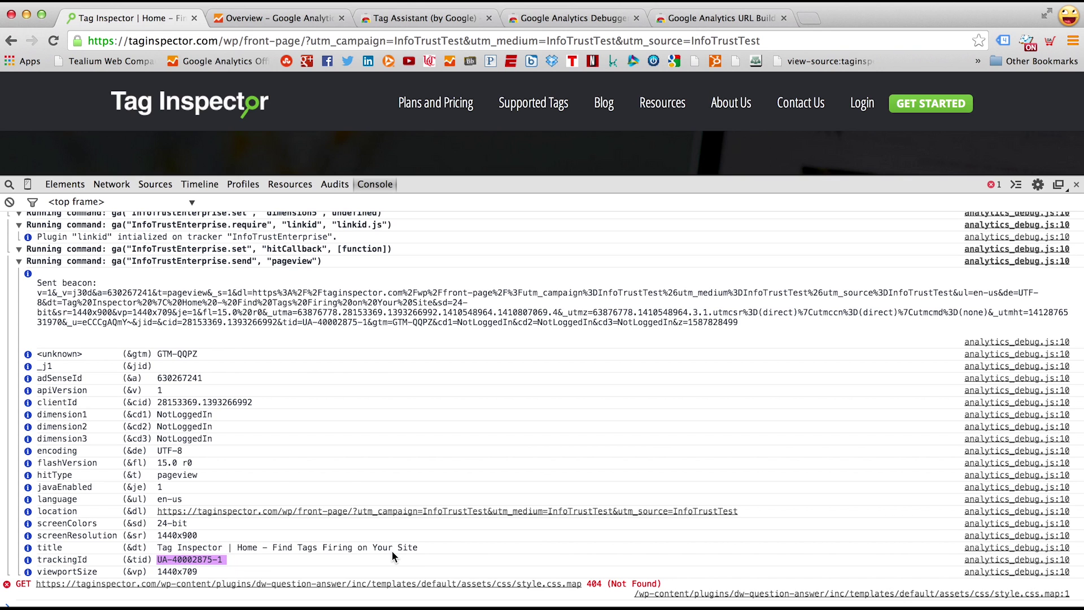
pyautogui.moveTo(432, 546); pyautogui.dragTo(56, 546)
pyautogui.moveTo(271, 547); pyautogui.dragTo(198, 535)
pyautogui.click(192, 533)
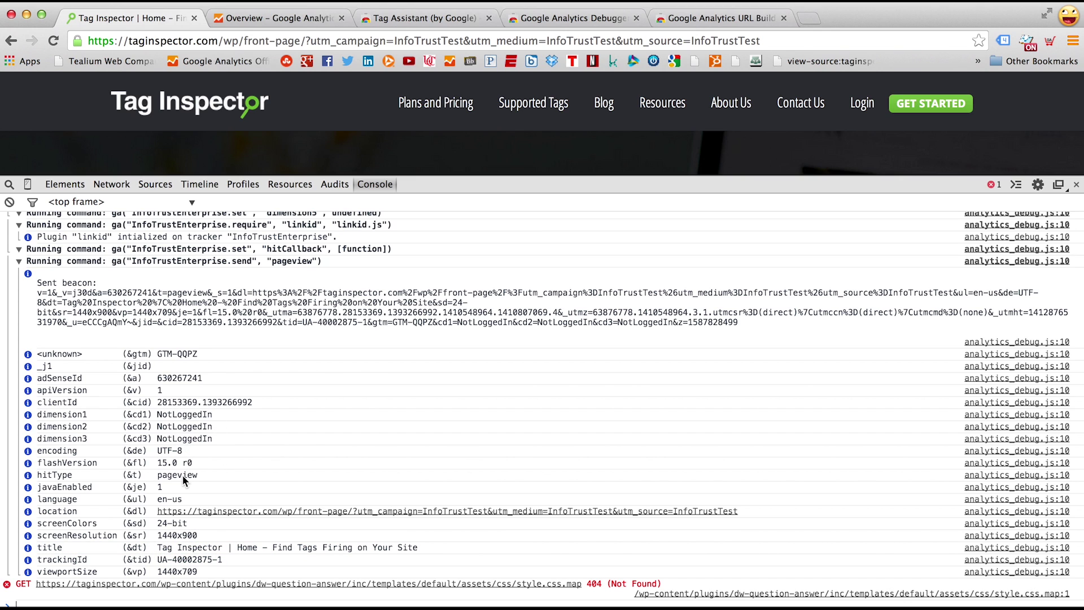
# Scroll through the remaining beacon parameters, then clear the console.
pyautogui.scroll(5, 268, 416)
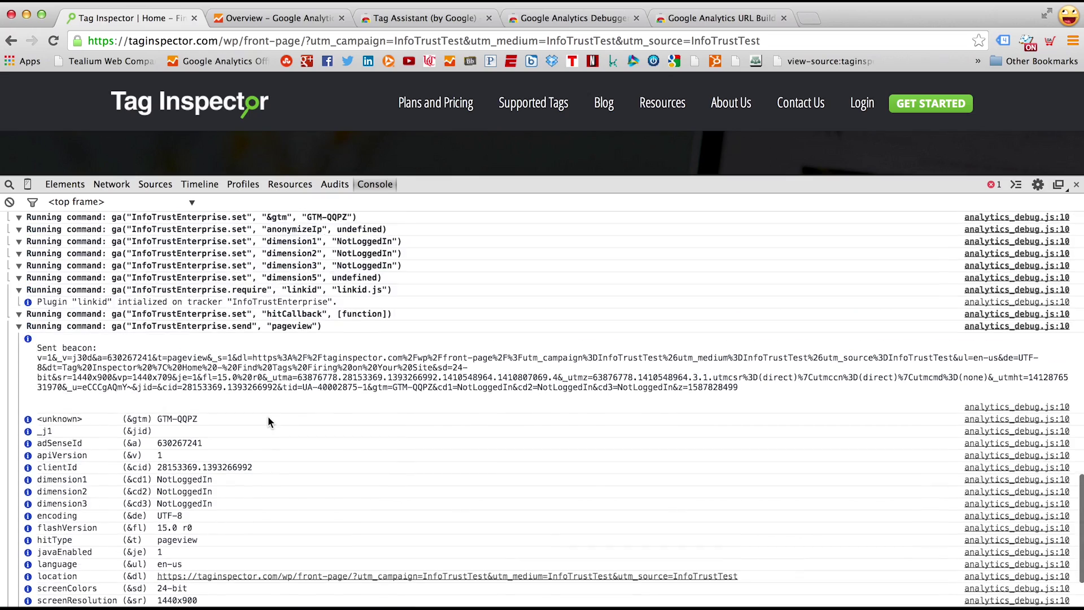
pyautogui.scroll(4, 269, 419)
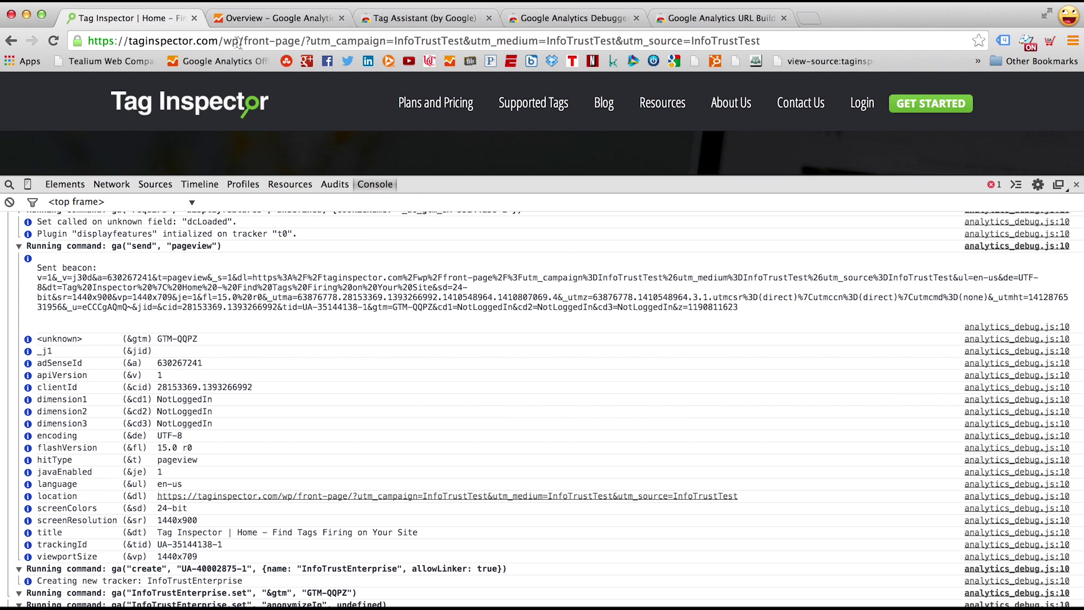
pyautogui.scroll(-10, 226, 354)
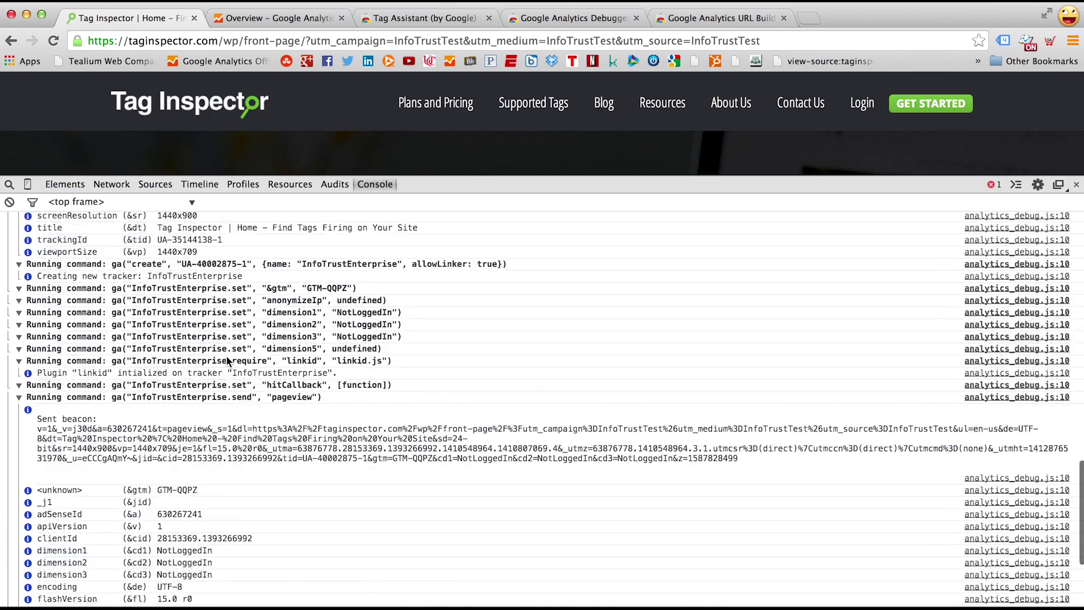
pyautogui.click(9, 201)
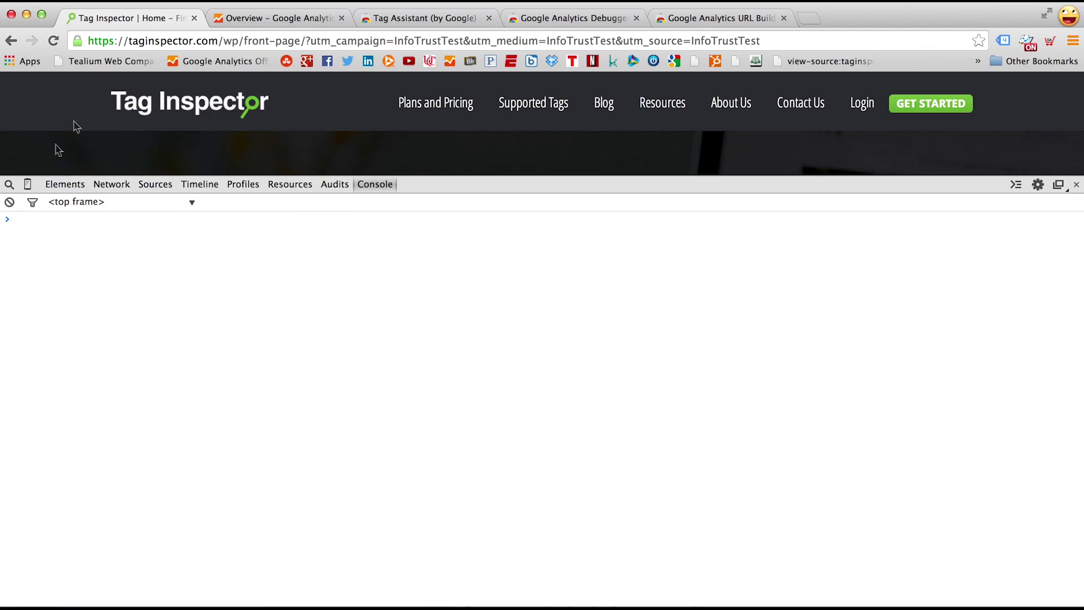
# Reload, confirm the new beacon's tracking ID UA-40002875-1, close DevTools and highlight the UTM query.
pyautogui.click(53, 41)
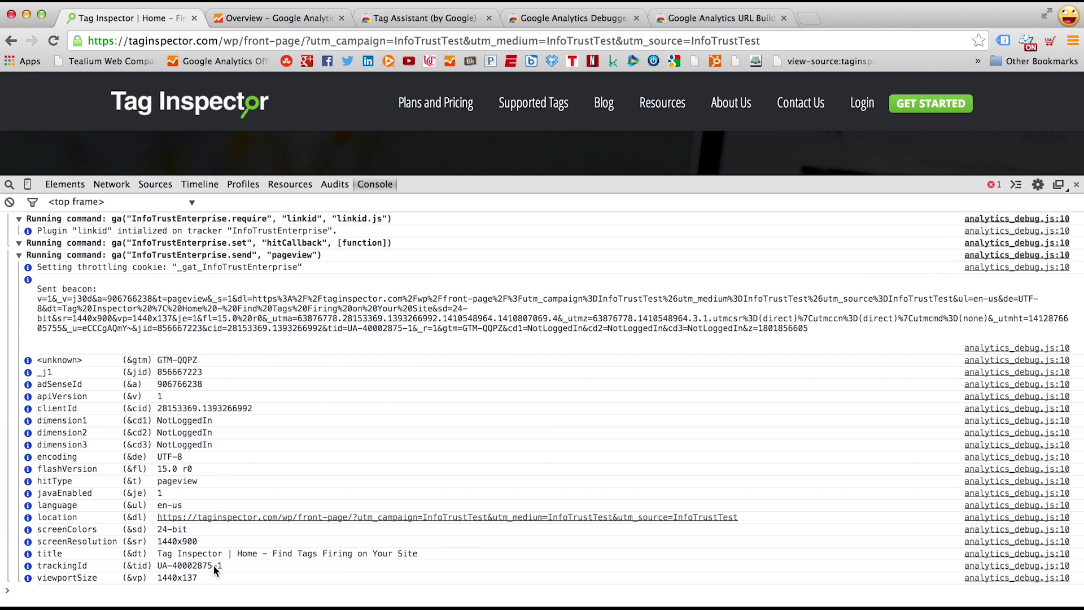
pyautogui.moveTo(223, 565); pyautogui.dragTo(127, 565)
pyautogui.click(226, 425)
pyautogui.scroll(10, 225, 422)
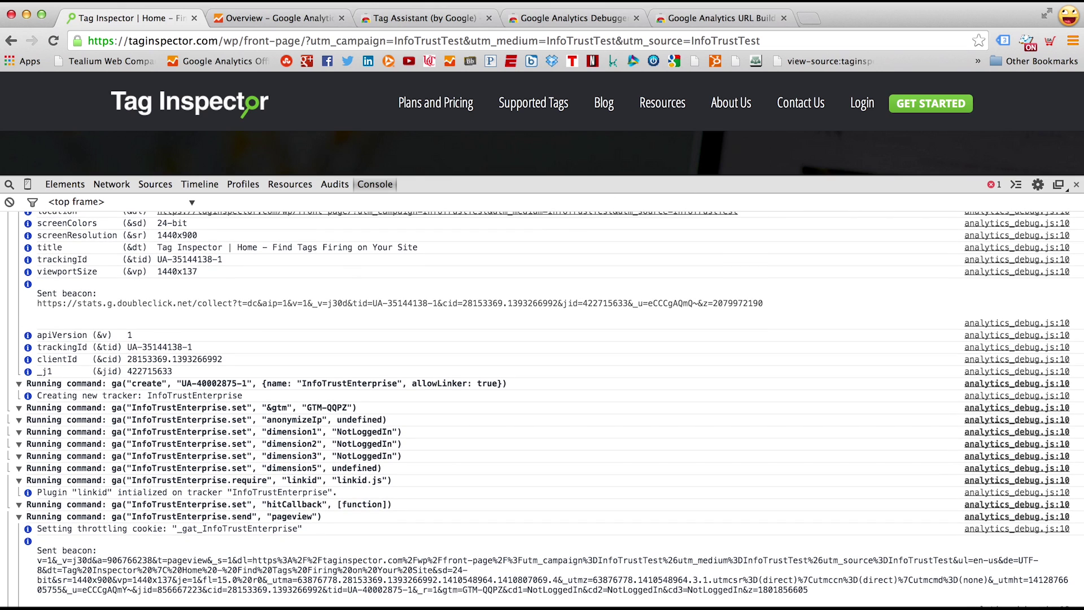
pyautogui.click(1077, 185)
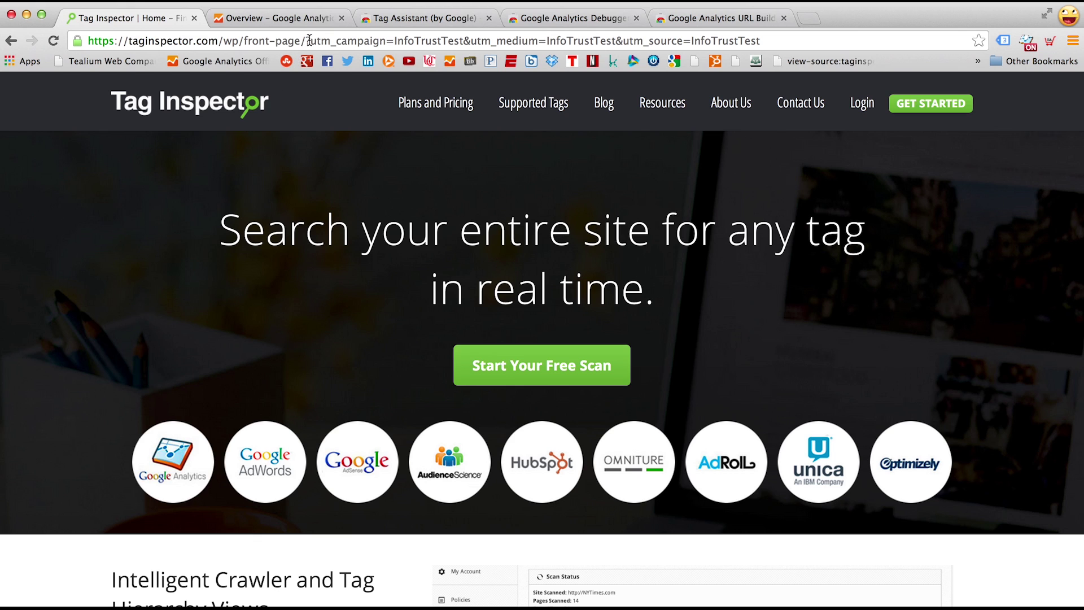
pyautogui.moveTo(305, 40); pyautogui.dragTo(668, 28)
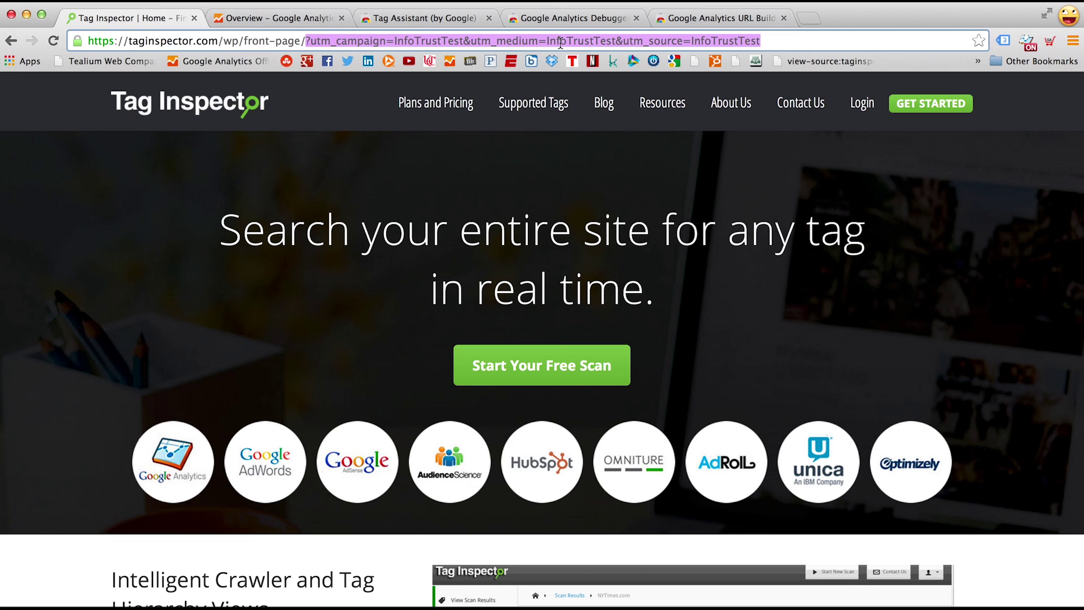
# Open Google Analytics' Real-Time Traffic Sources report and filter its table for InfoTrustTest.
pyautogui.click(247, 22)
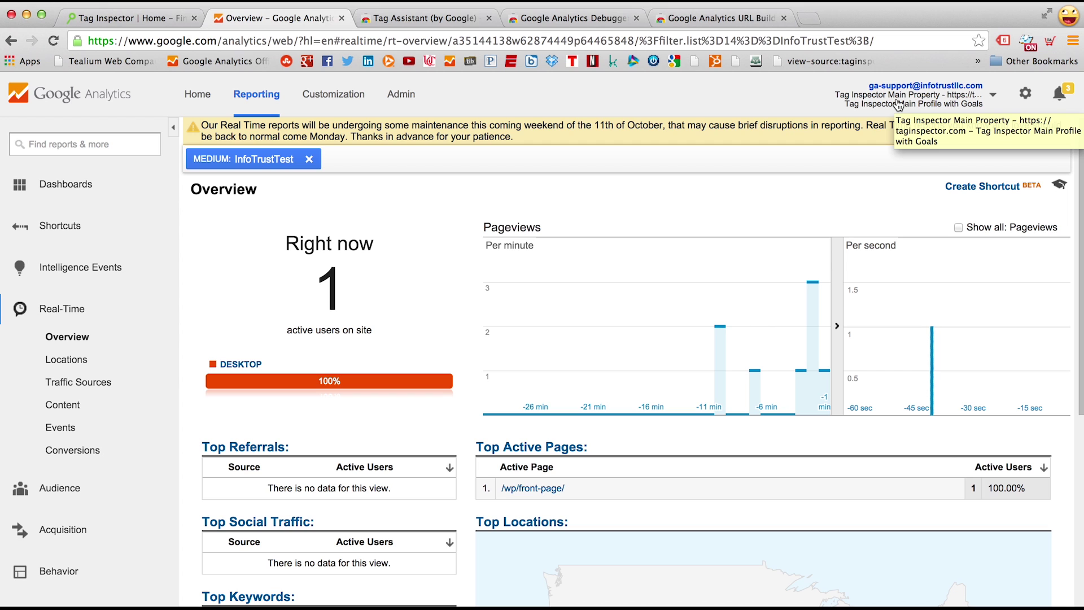
pyautogui.click(103, 382)
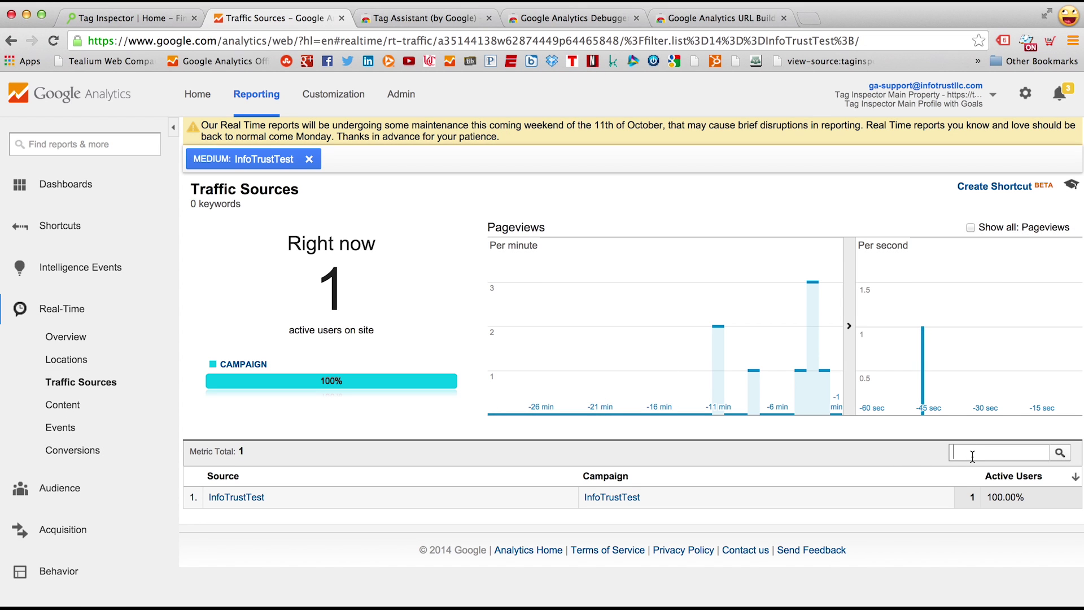
pyautogui.click(972, 456)
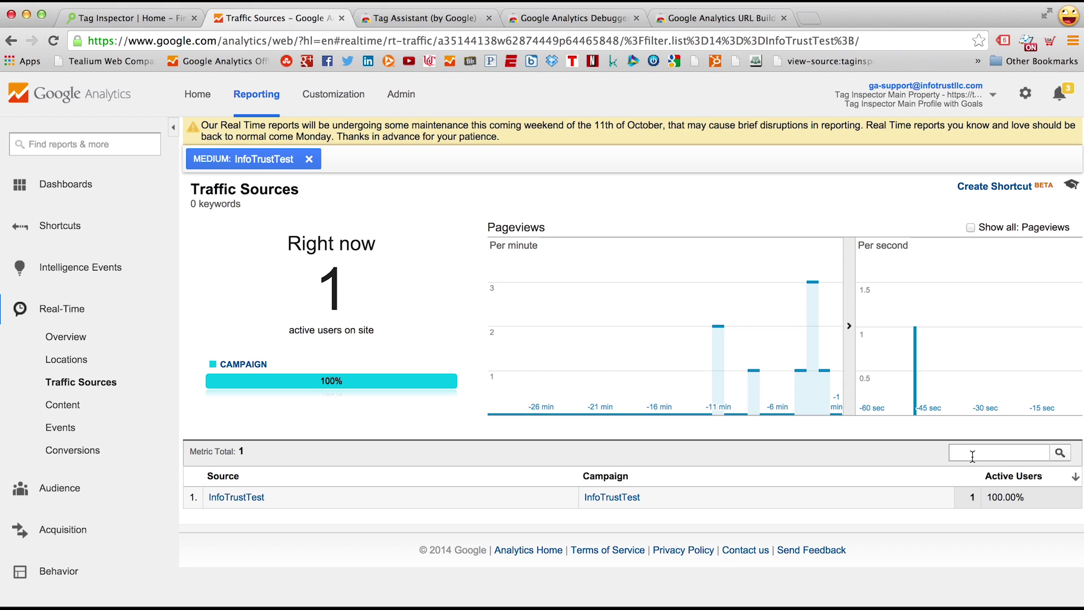
pyautogui.write('InfoTrust')
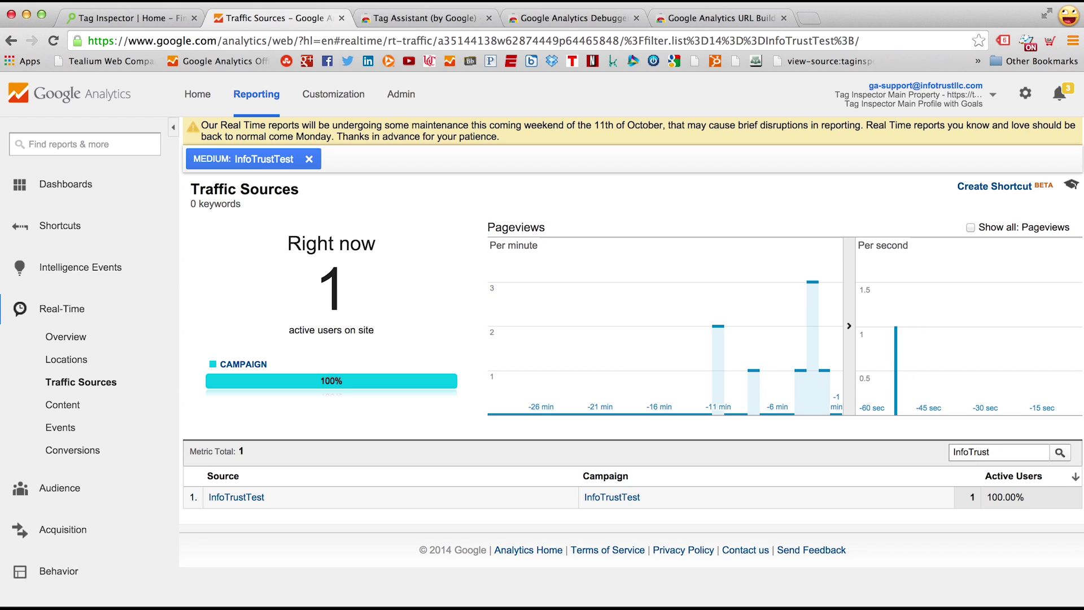
pyautogui.write('Test')
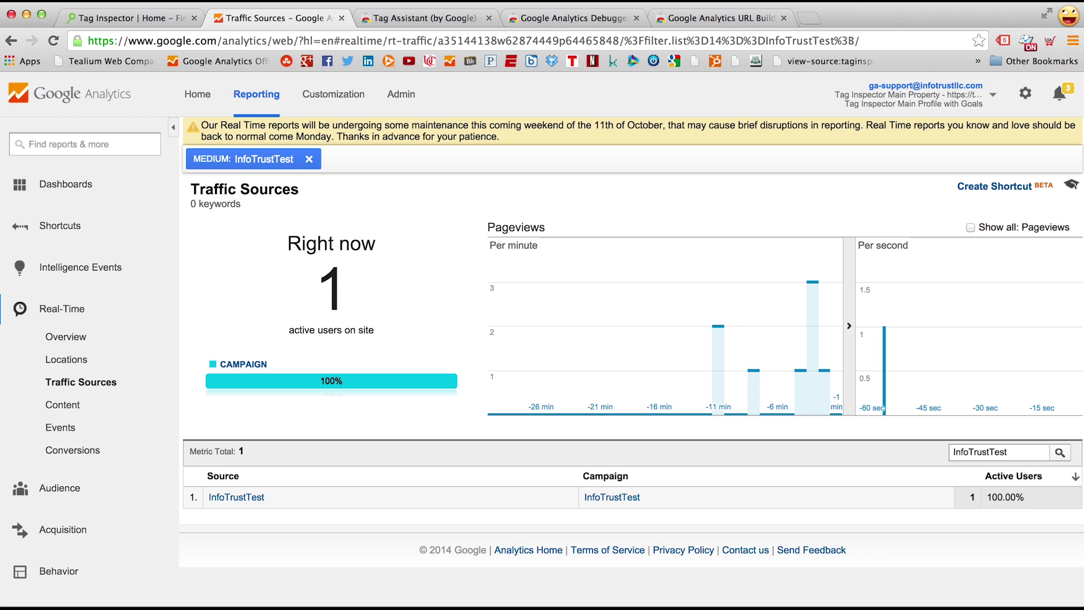
pyautogui.press('Return')
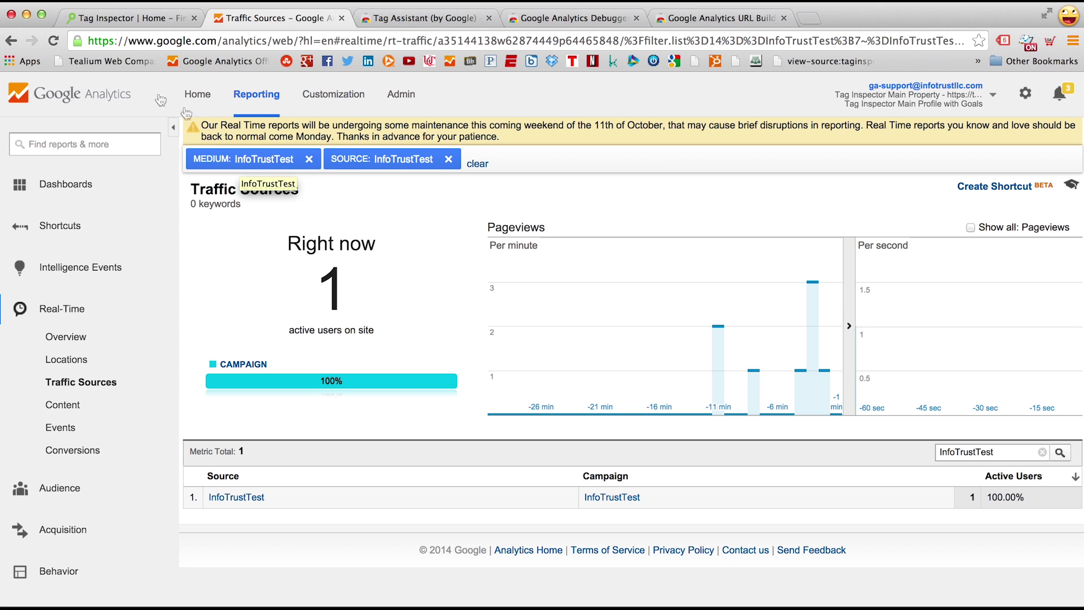
# Visit the Tag Inspector blog, then Plans and Pricing, checking the GA real-time report between pages.
pyautogui.click(120, 21)
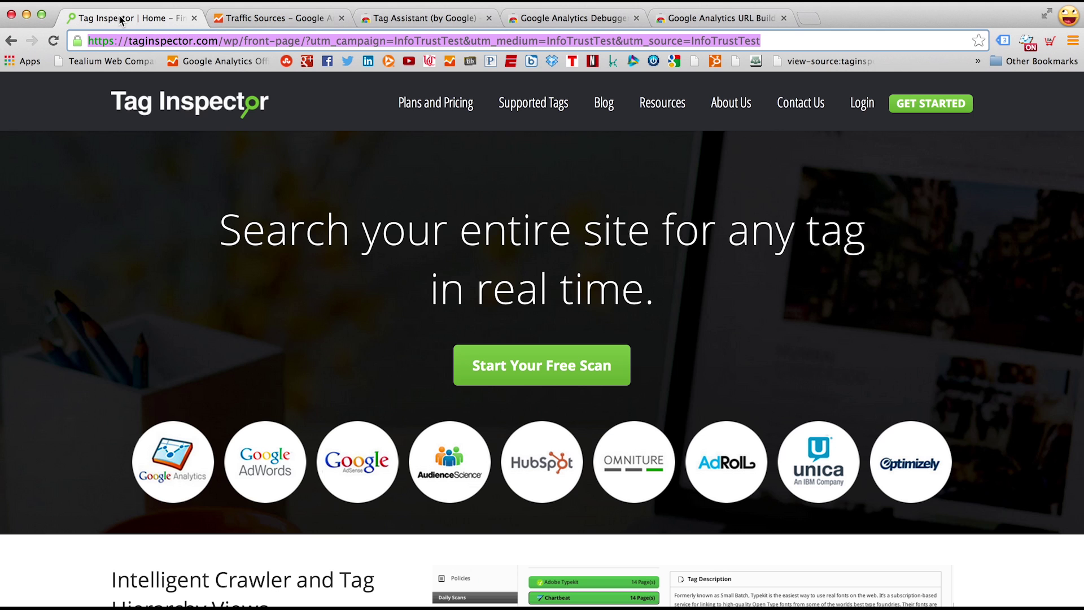
pyautogui.moveTo(665, 111)
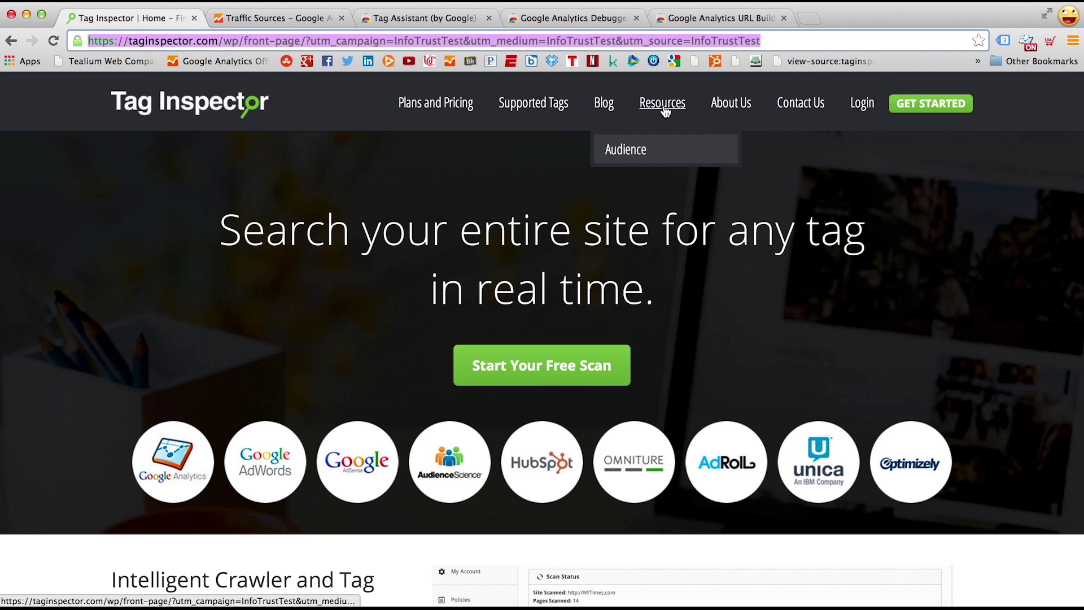
pyautogui.click(604, 105)
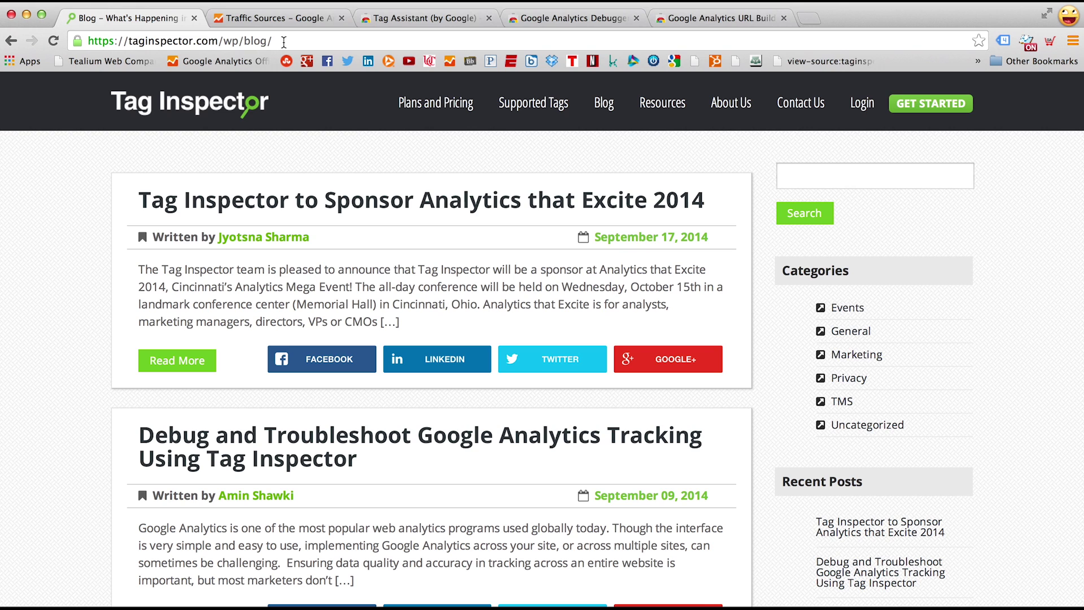
pyautogui.click(288, 21)
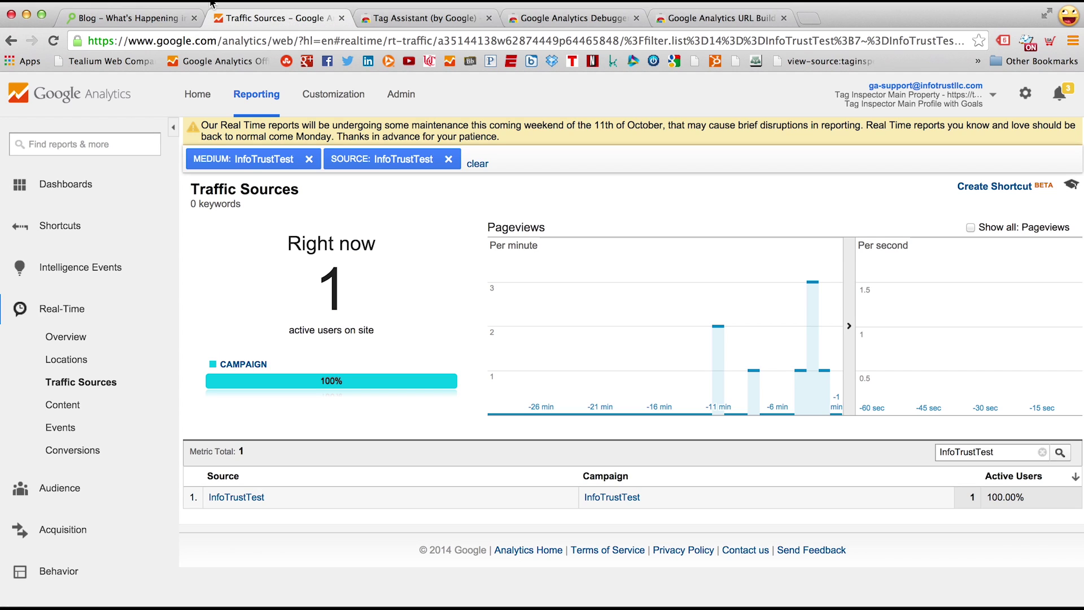
pyautogui.click(148, 21)
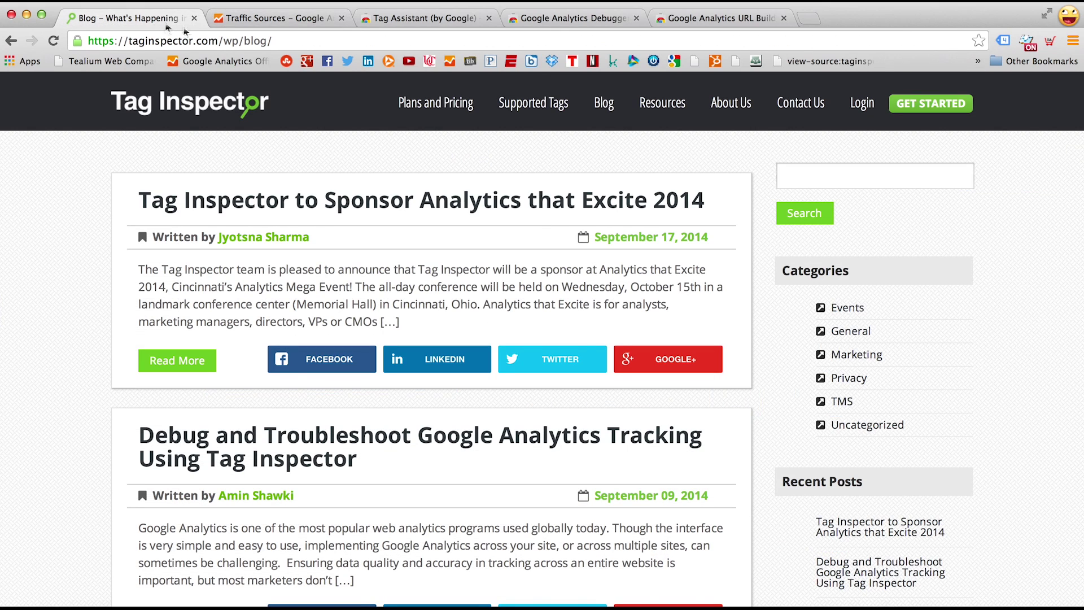
pyautogui.click(432, 109)
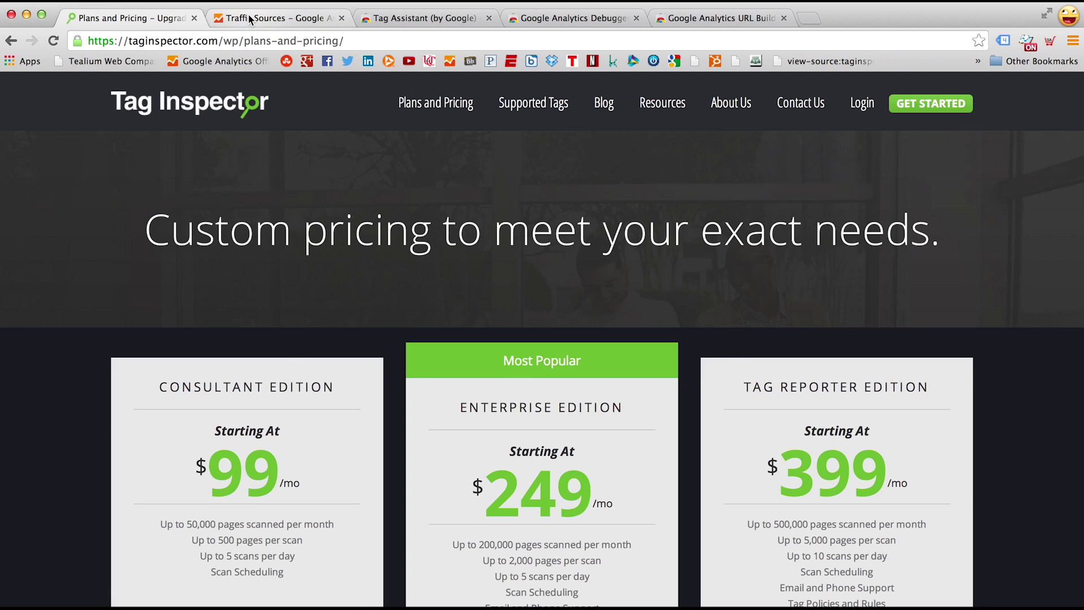
pyautogui.click(249, 18)
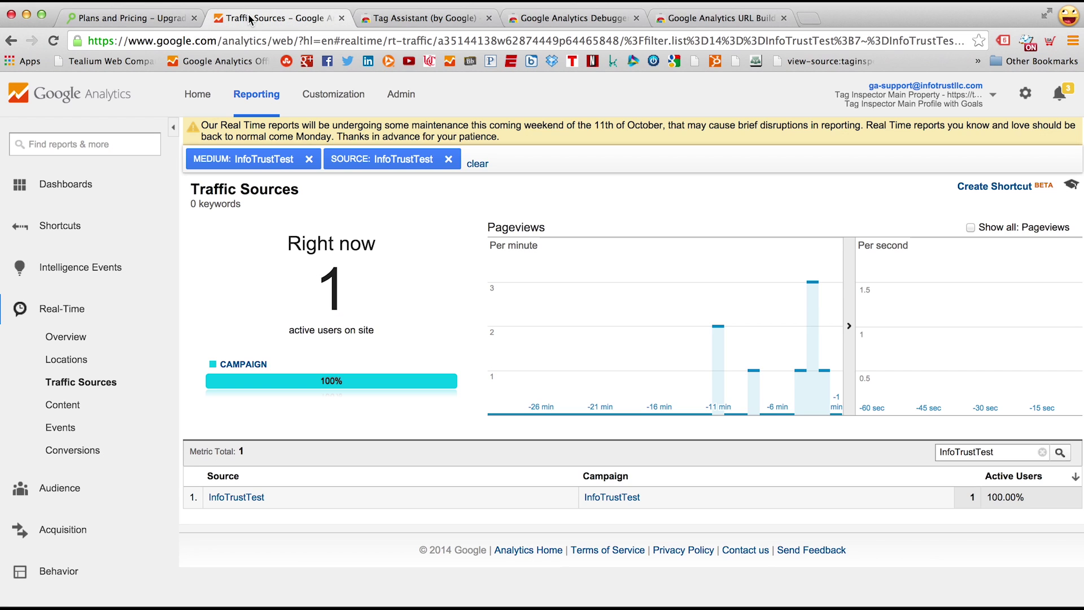
# Check /wp/plans-and-pricing/ in the Real-Time Content report, then open the site's Supported Tags page.
pyautogui.click(63, 406)
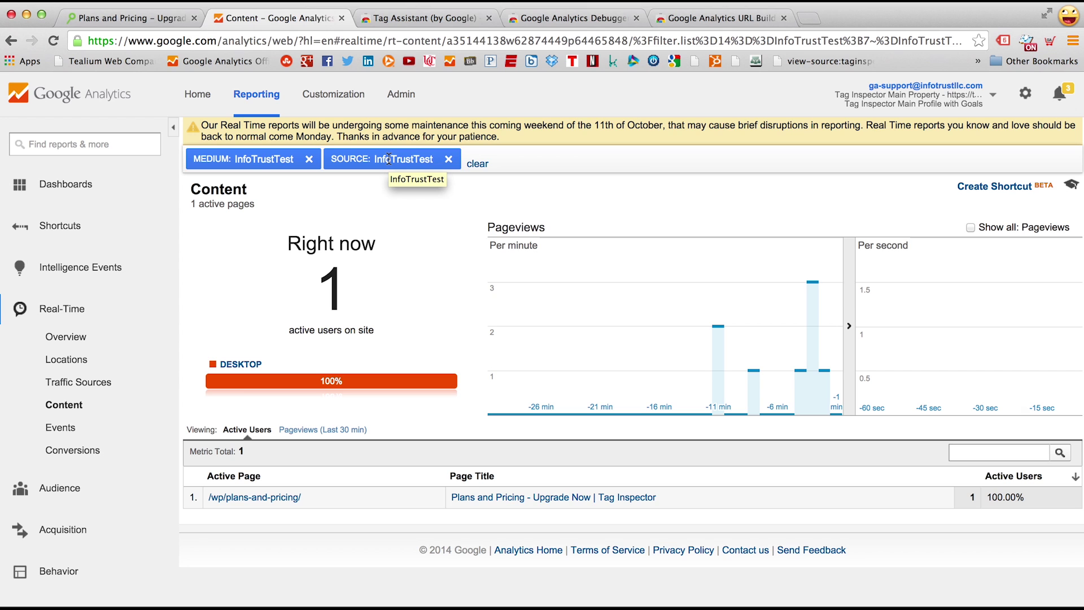
pyautogui.click(159, 21)
pyautogui.click(530, 103)
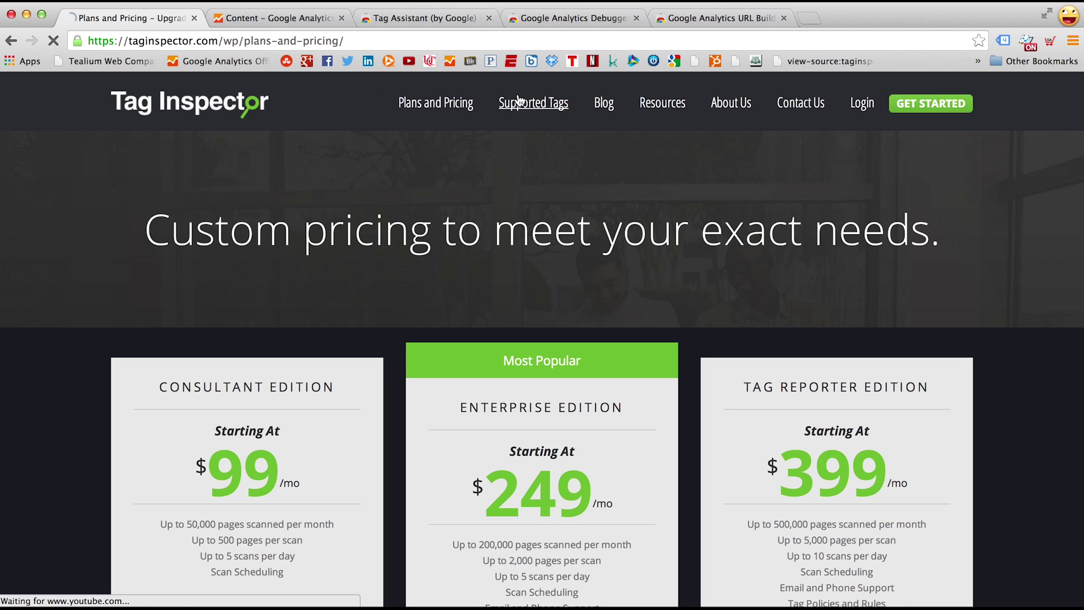